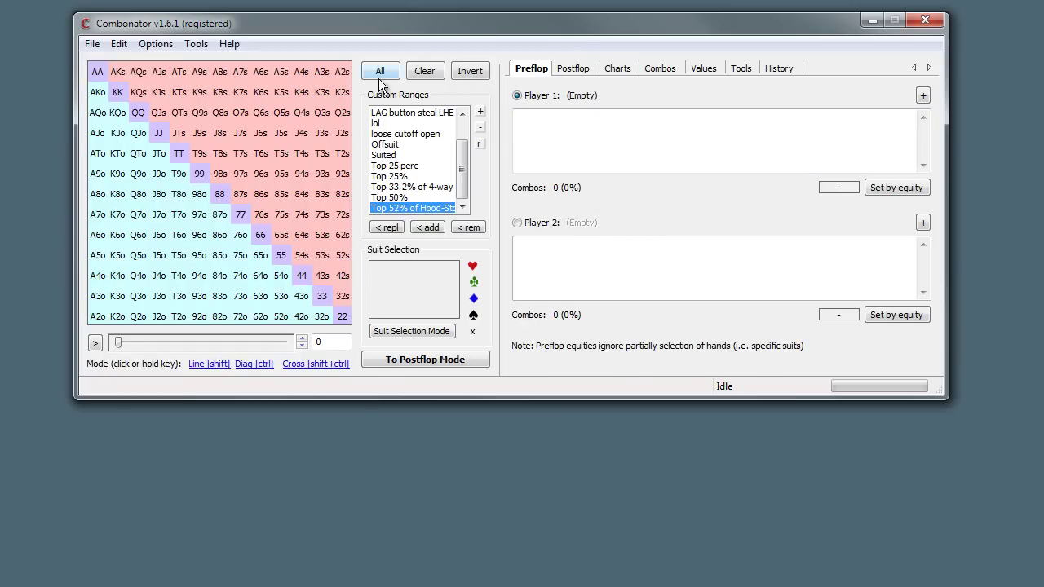
Set Player 1's preflop range to the top 56.3% of Hood-Stox (limit) hands
left_click(569, 69)
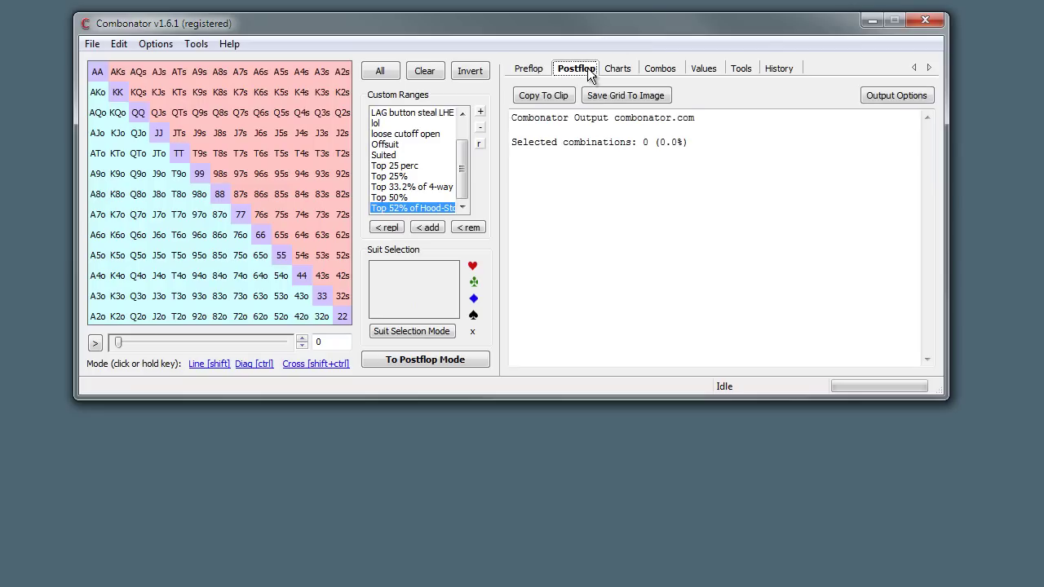
left_click(534, 68)
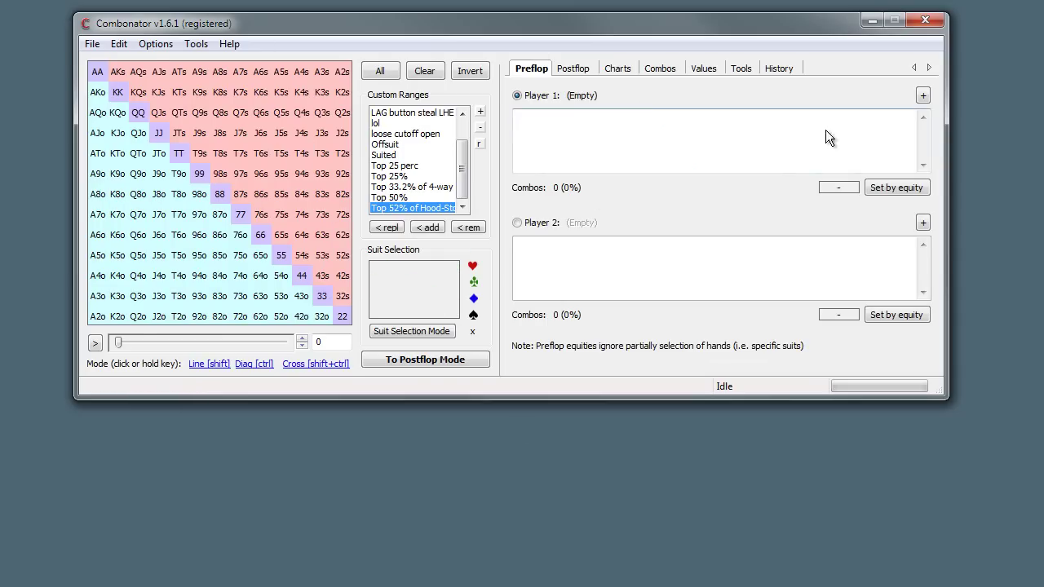
left_click_drag(119, 343, 219, 340)
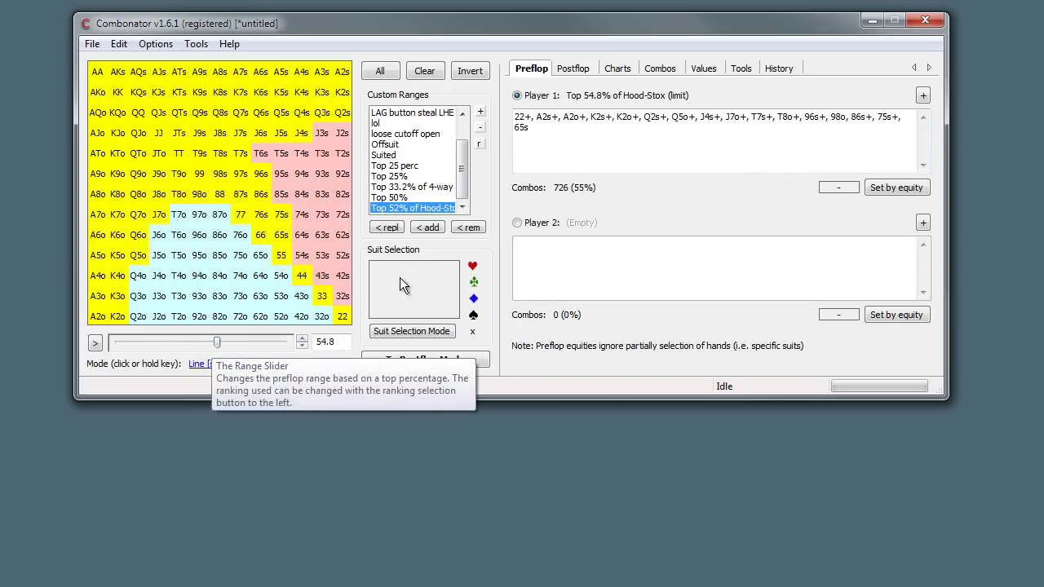
left_click_drag(678, 116, 753, 115)
mouse_move(217, 342)
left_mouse_down()
mouse_move(177, 348)
mouse_move(215, 349)
mouse_move(203, 345)
mouse_move(220, 339)
left_mouse_up()
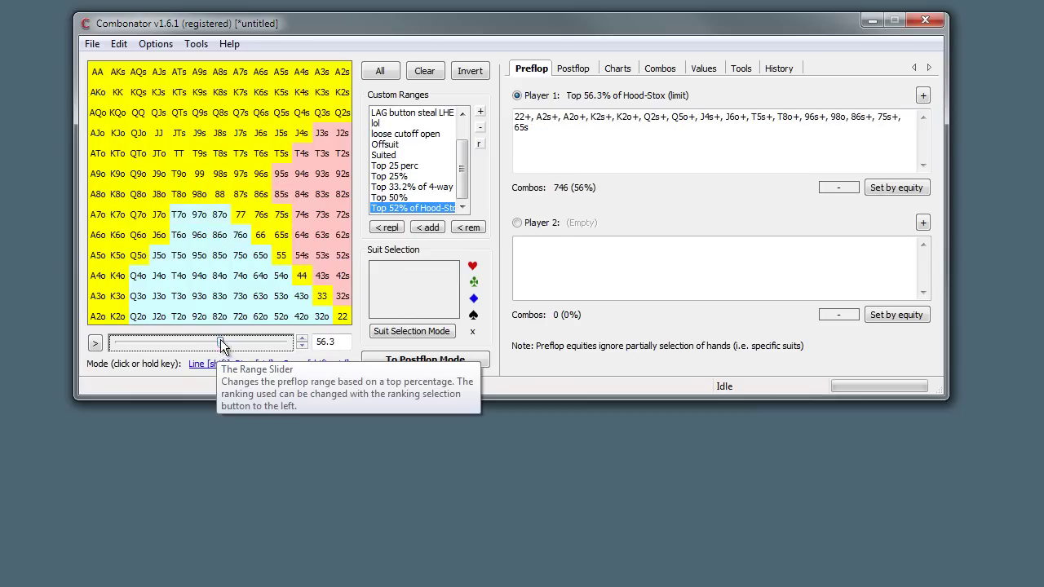
Make Player 2 active and set the preflop range to the top 24.3% of hands
left_click(551, 223)
left_click_drag(119, 342, 203, 344)
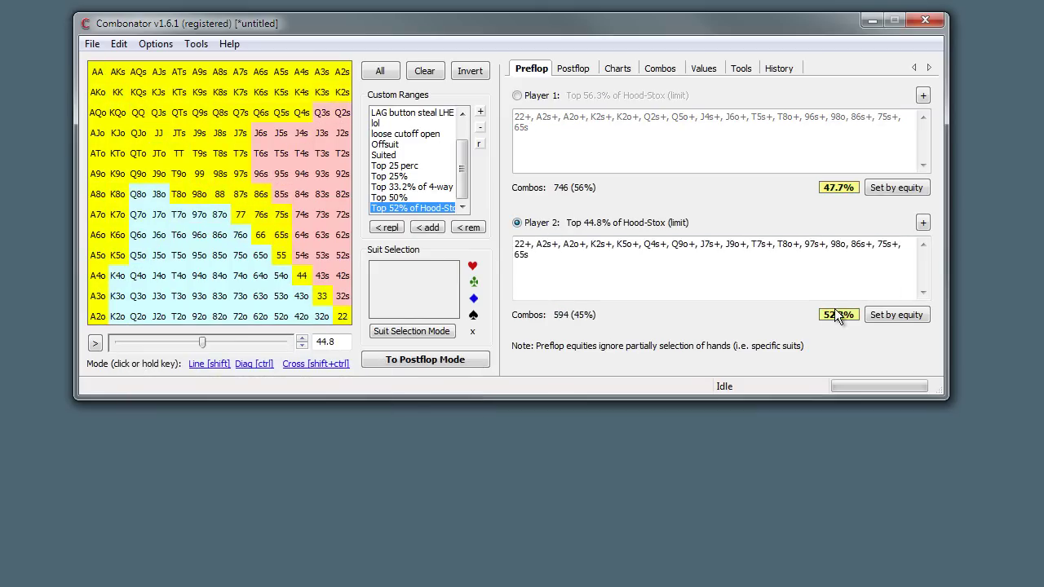
left_click_drag(202, 343, 168, 343)
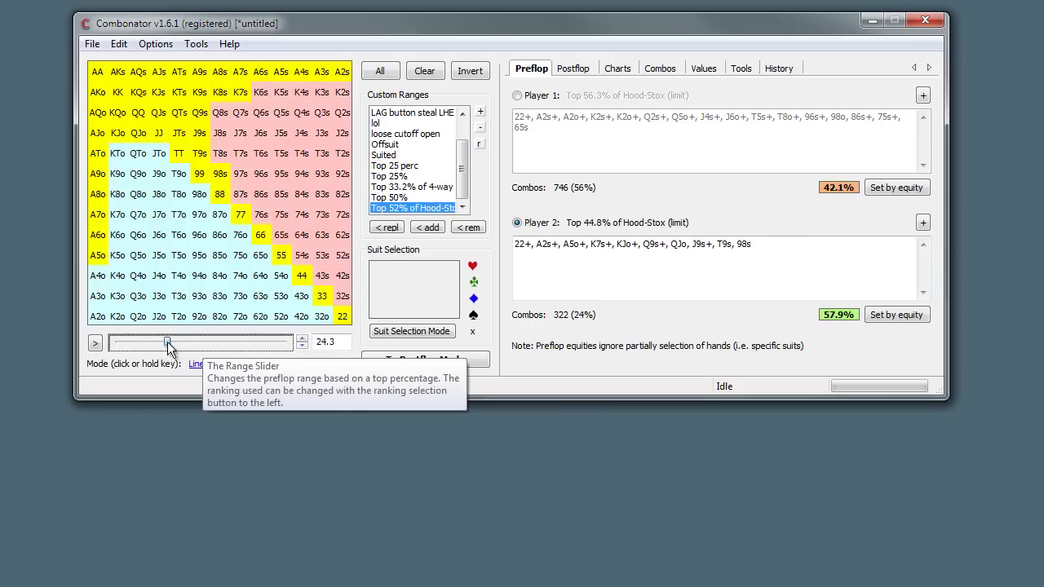
Add the suited hands 76s, 87s, 97s and T8s to Player 2's range
left_click(261, 215)
left_click(241, 194)
left_click(248, 174)
left_click(220, 153)
Replace Player 2's range text with 55+, ATs+, aJo+
left_click(820, 253)
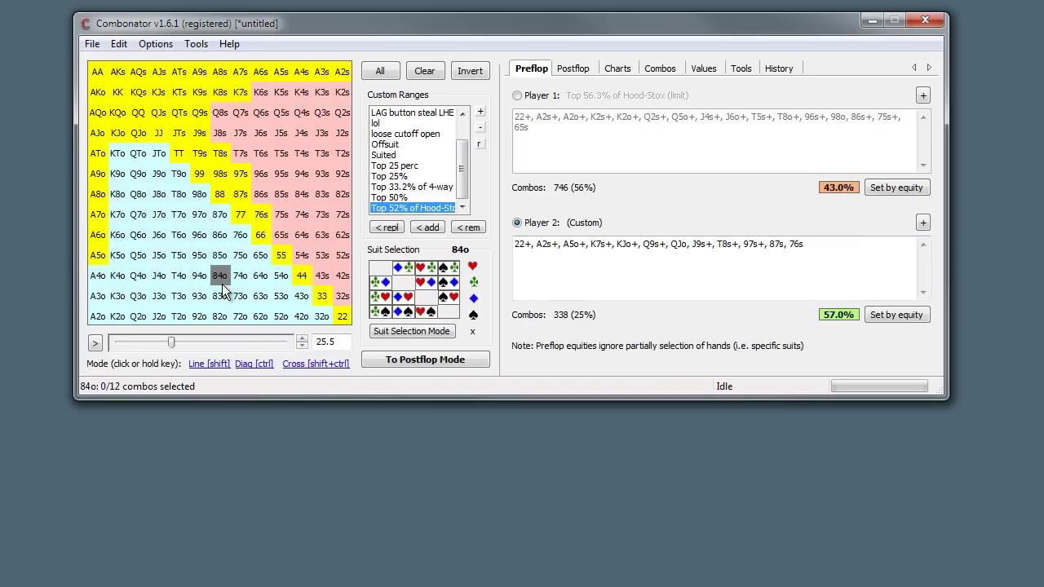
left_click_drag(887, 261, 524, 251)
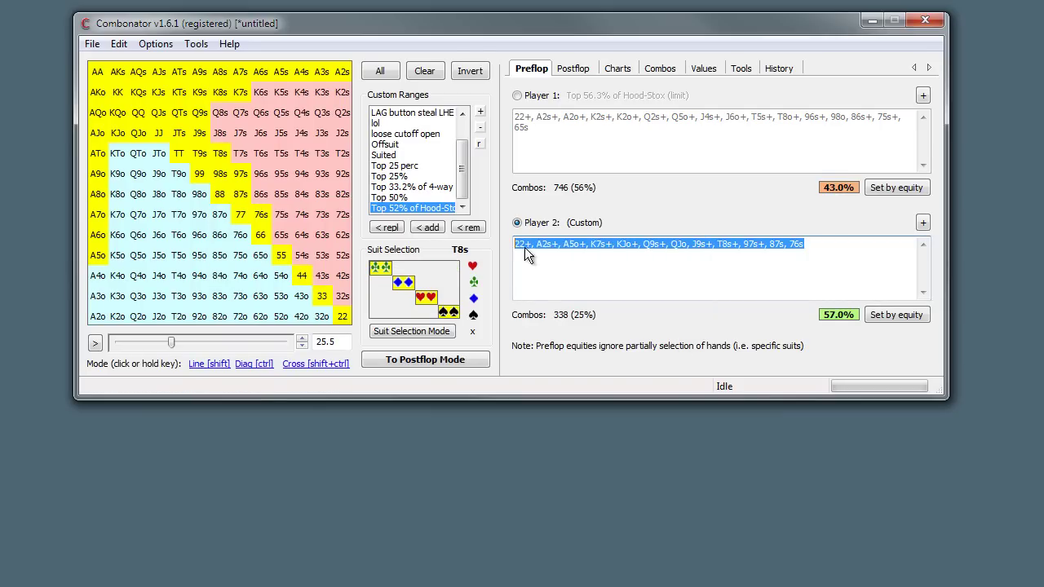
key("BackSpace")
type("55+")
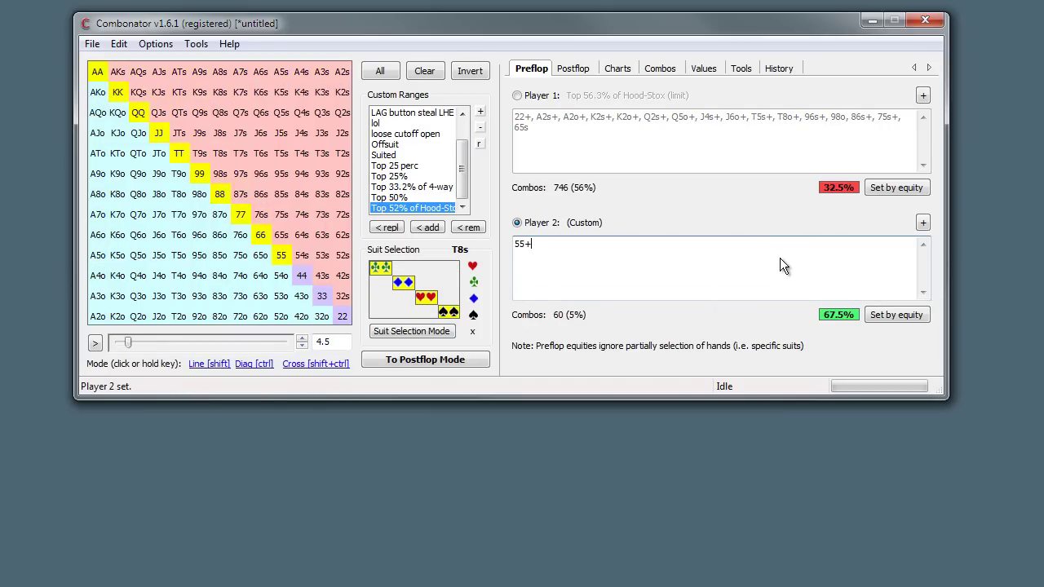
type(", A")
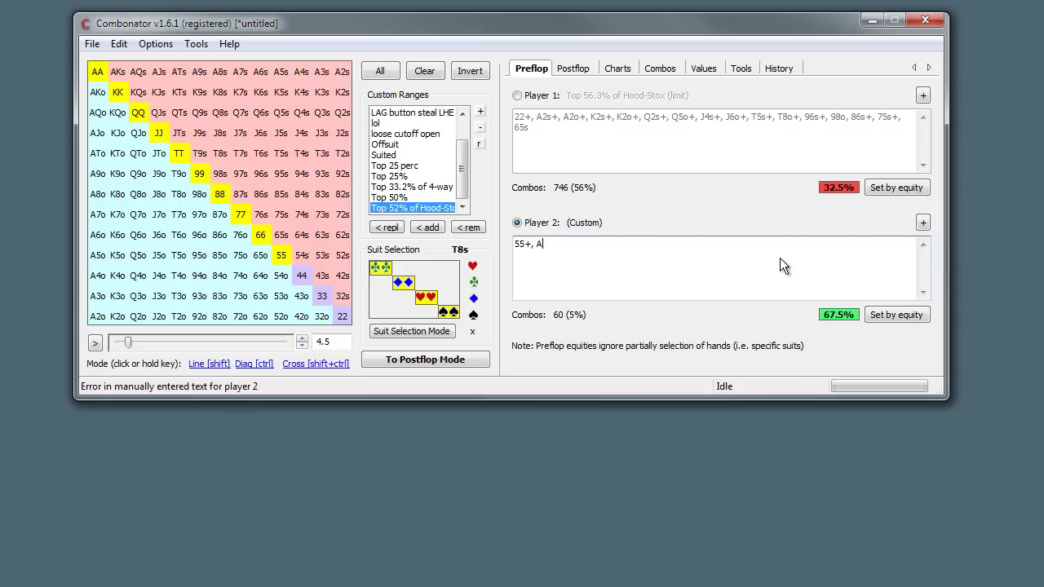
type("Ts+, a")
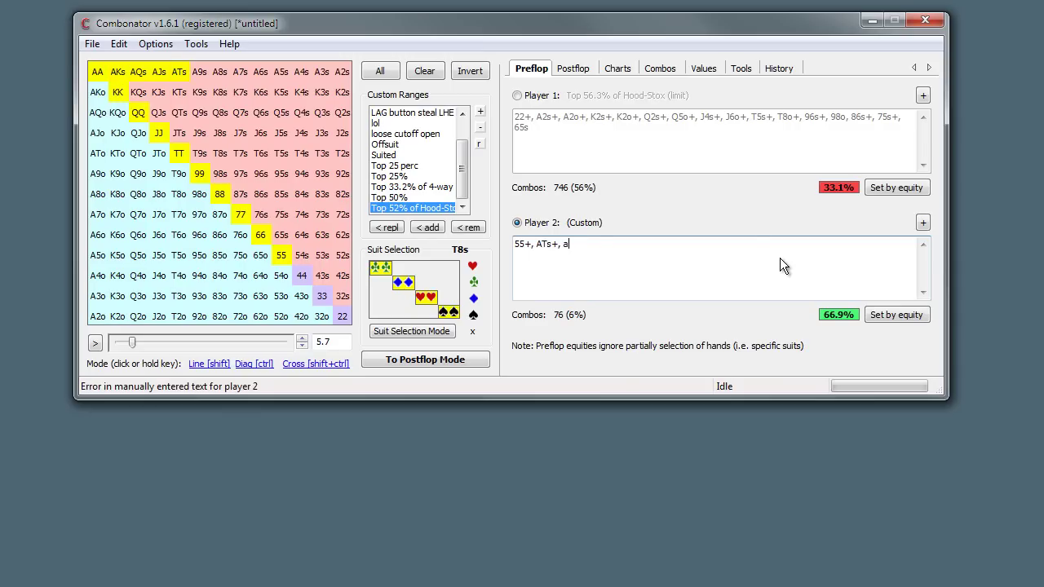
type("Jo")
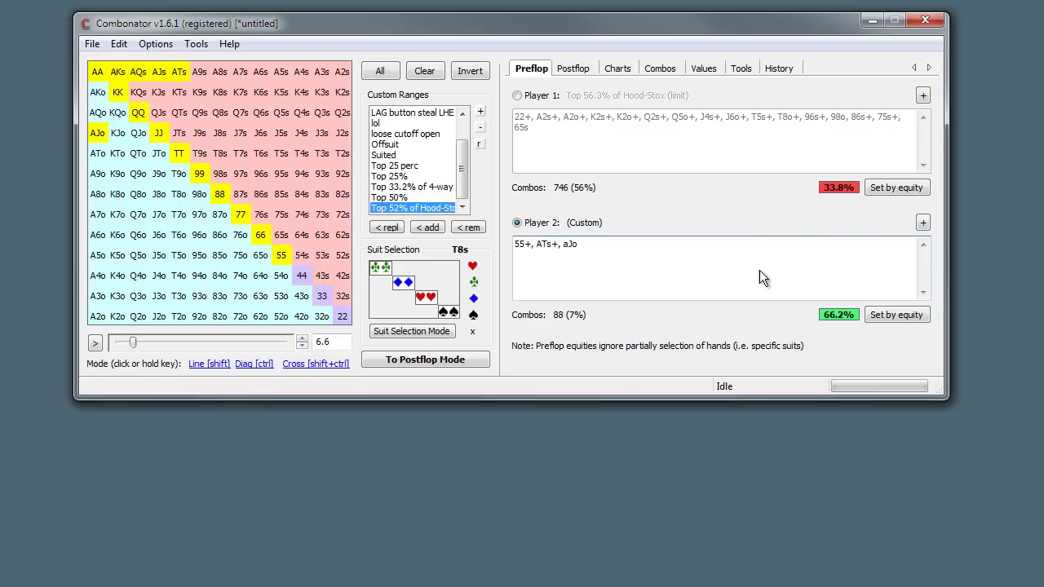
type("+")
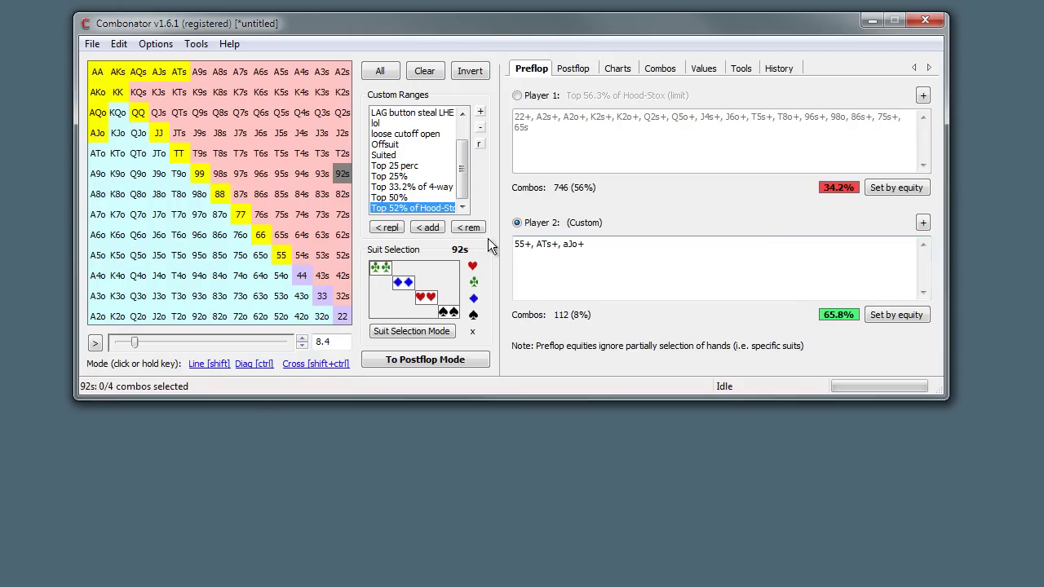
left_click_drag(658, 255, 501, 266)
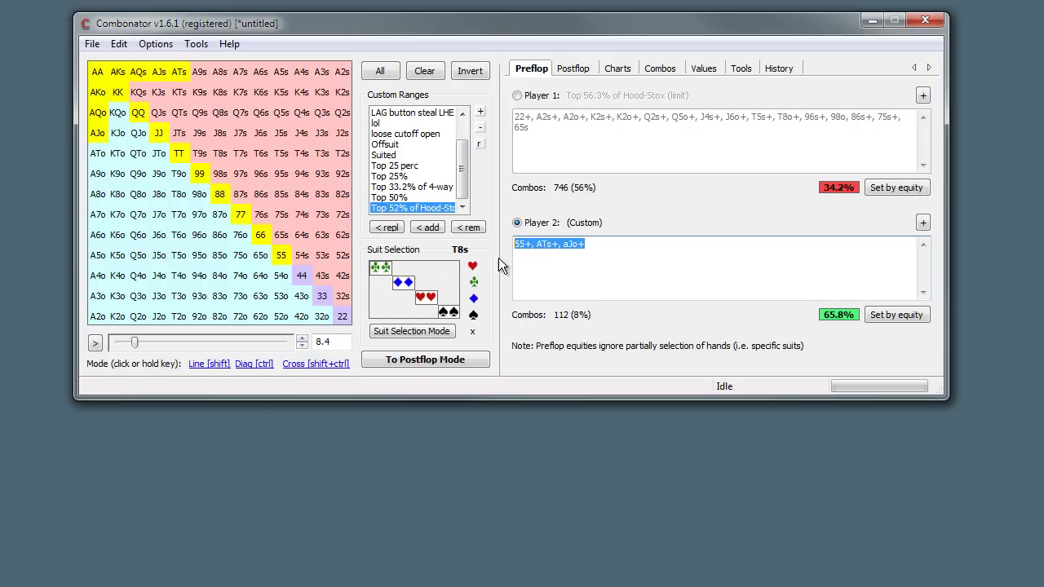
left_click(658, 247)
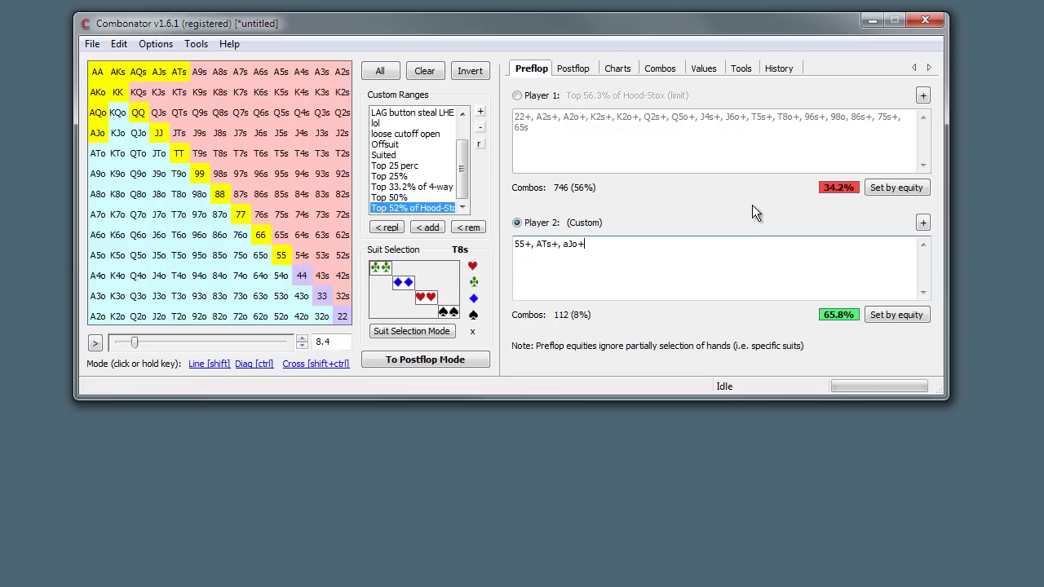
Make Player 1 active and set the preflop range to the top 27% of hands
left_click(555, 96)
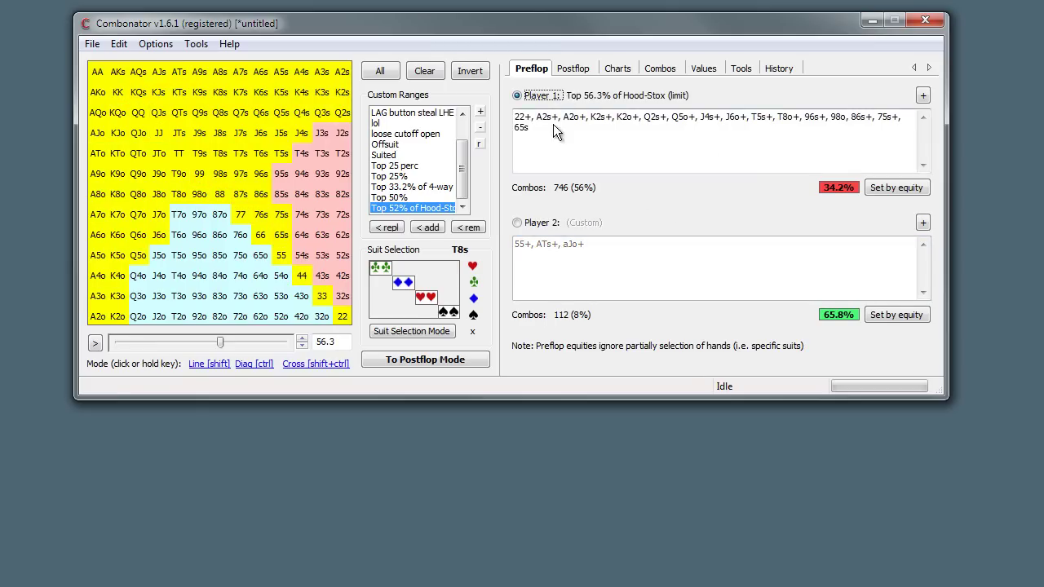
left_click_drag(224, 346, 170, 343)
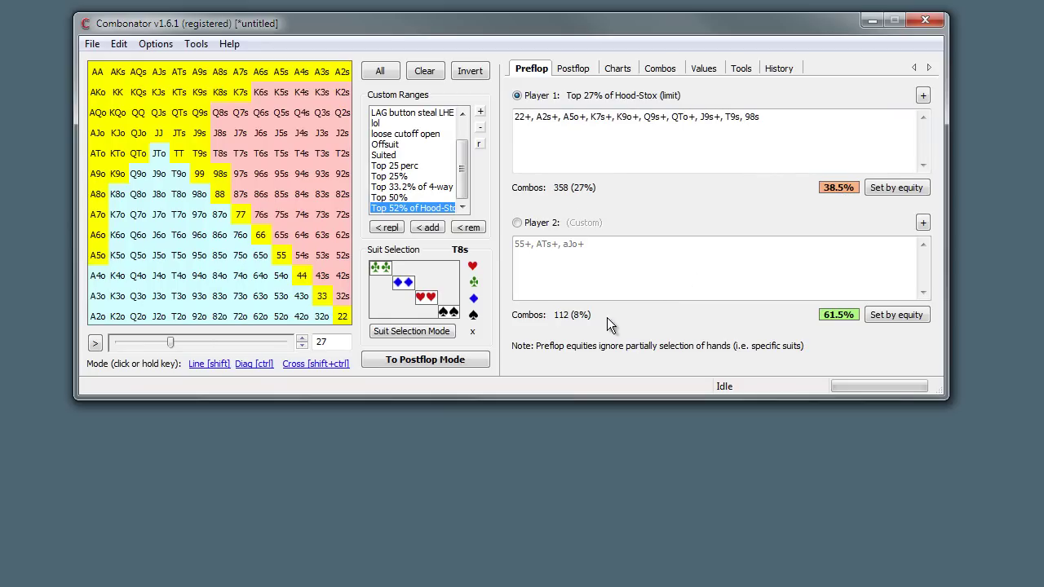
left_click(622, 149)
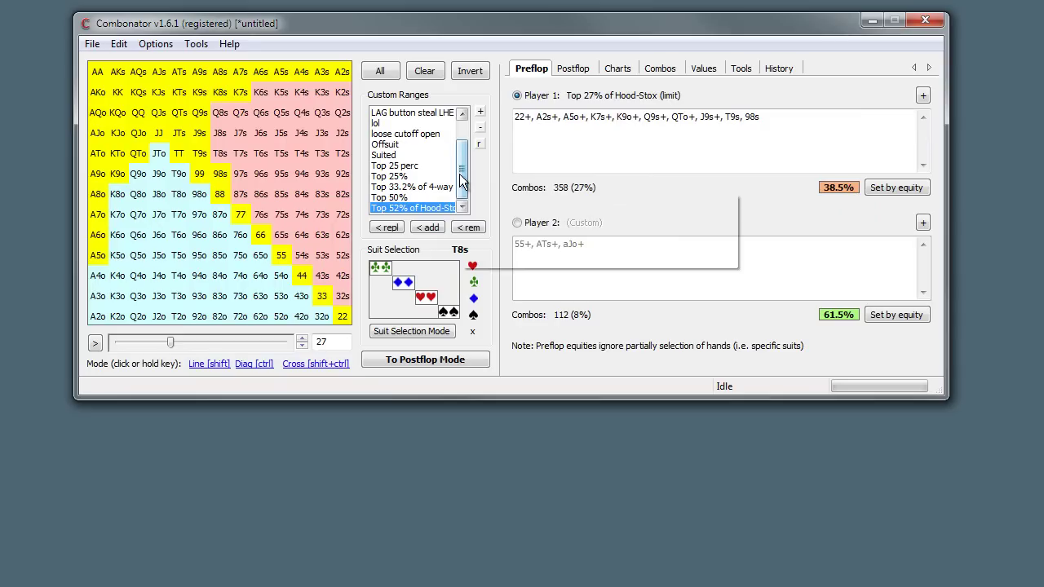
Invert Player 1's hand selection and clear it
left_click(402, 198)
left_click(471, 71)
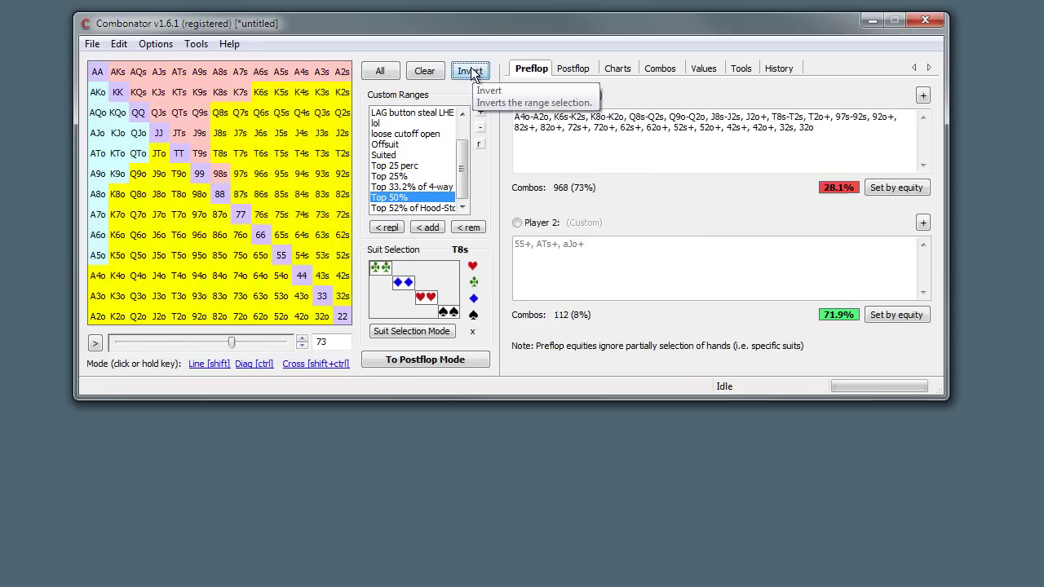
left_click(433, 71)
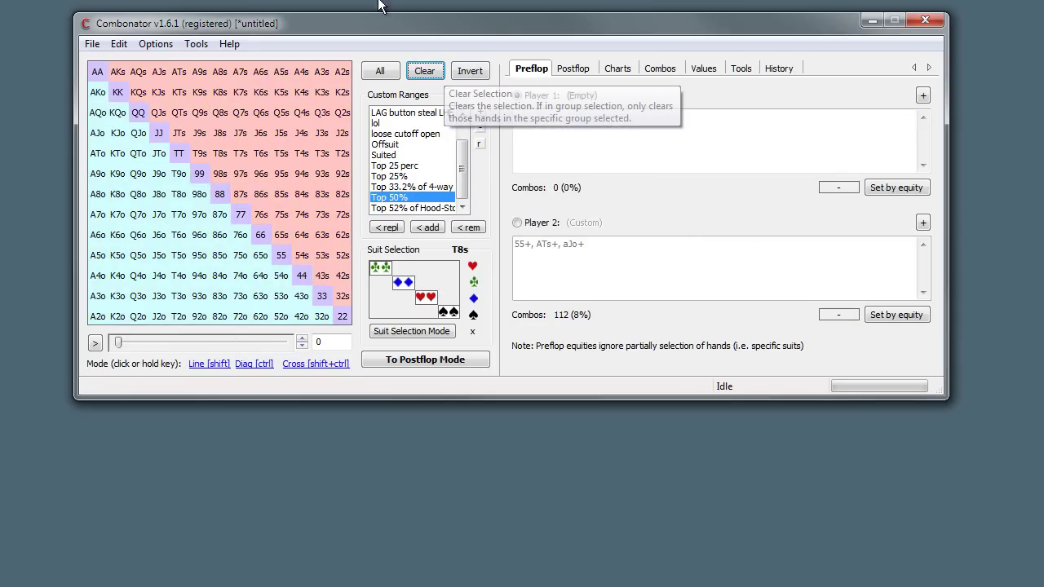
Load the saved custom range LAG button steal LHE for Player 1
double_click(402, 196)
left_click_drag(459, 157, 461, 129)
double_click(410, 144)
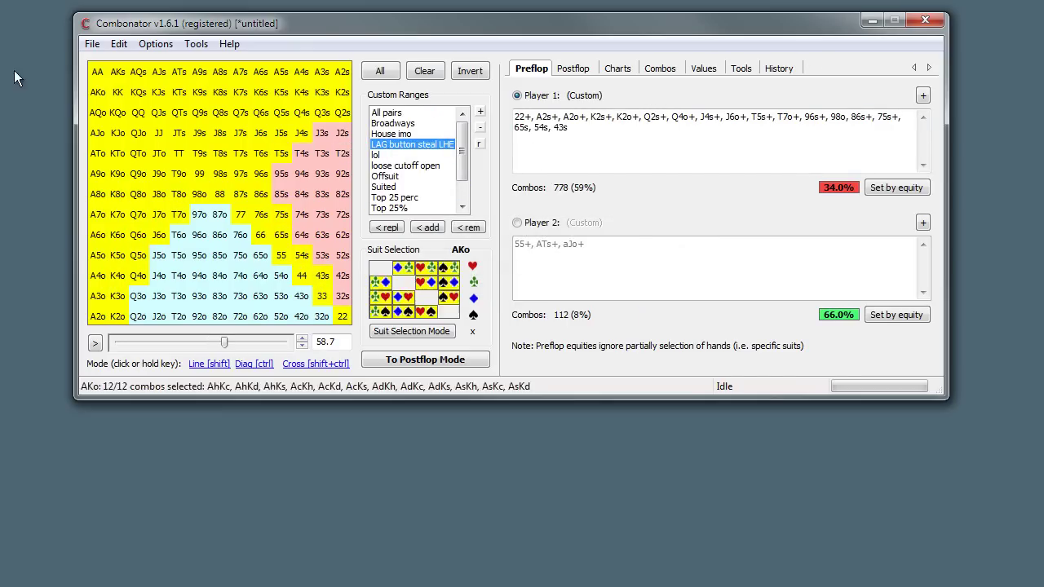
Set Player 2's range by equity to all hands with at least 50% equity against Player 1's range
left_click(534, 225)
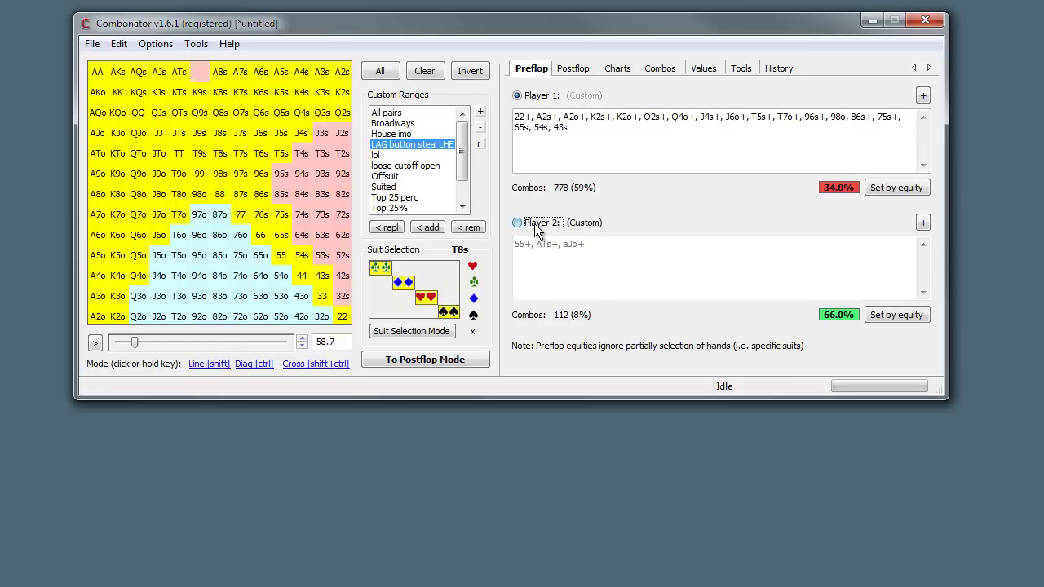
left_click(907, 316)
left_click_drag(561, 112, 622, 182)
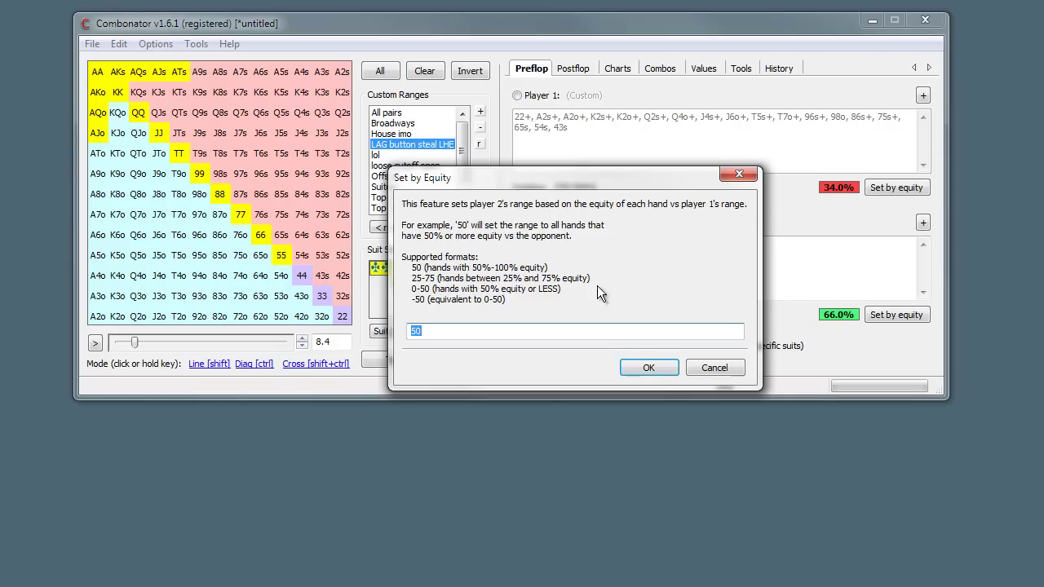
left_click(635, 370)
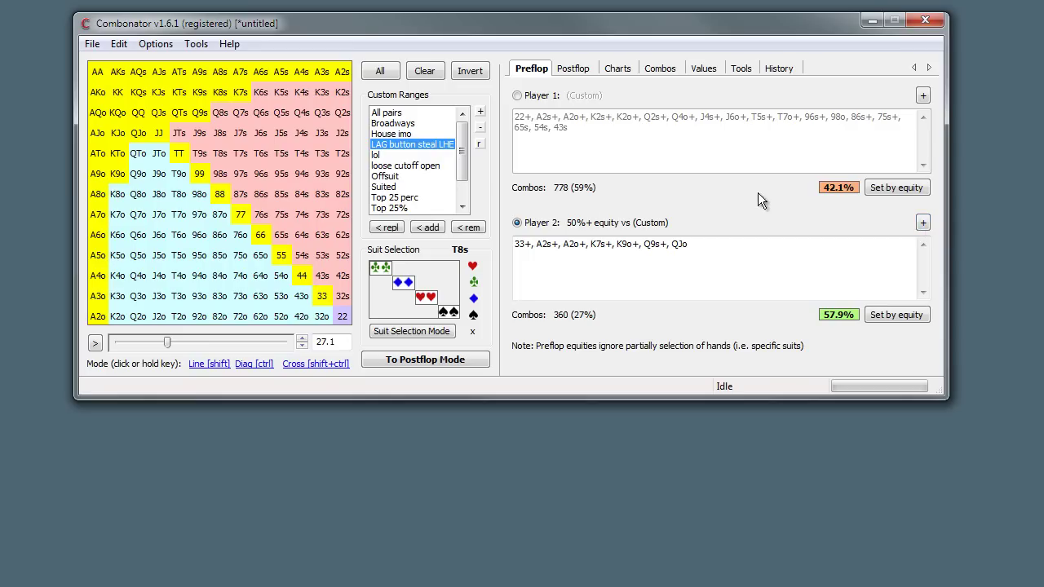
Save Player 2's range as a custom range named "50%+ equity vs button steal"
left_click(922, 223)
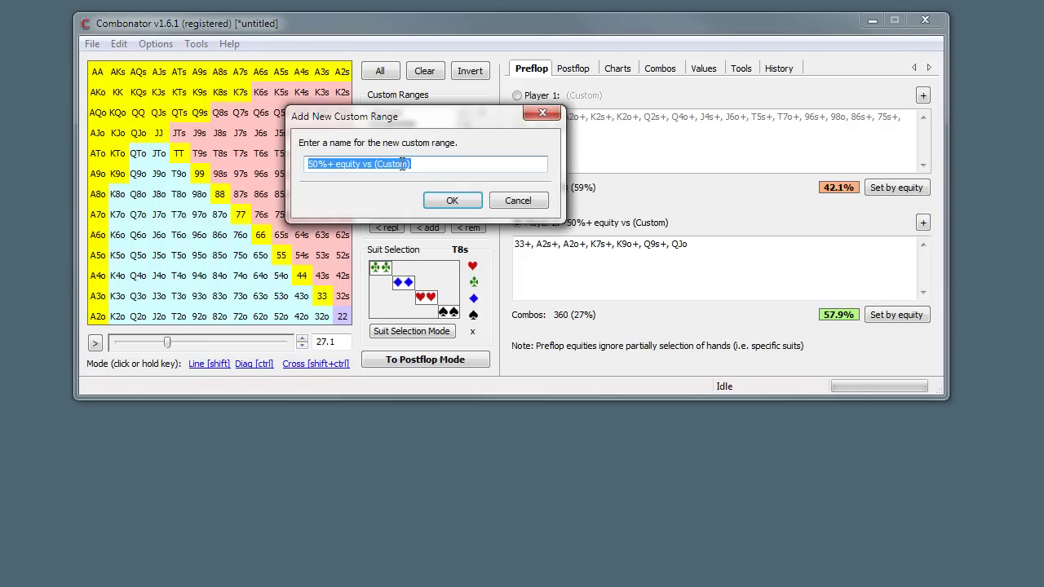
left_click_drag(409, 164, 372, 179)
key("BackSpace")
type("vs button steal")
key("Return")
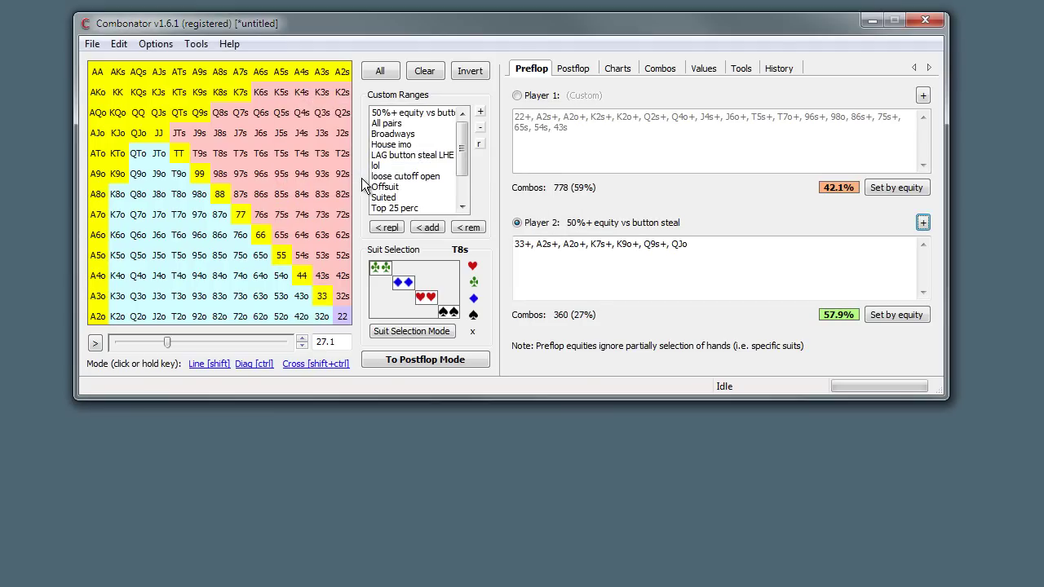
Clear Player 2's range, set it to the top 58.4% of hands and switch to postflop mode
scroll(432, 172, "down", 2)
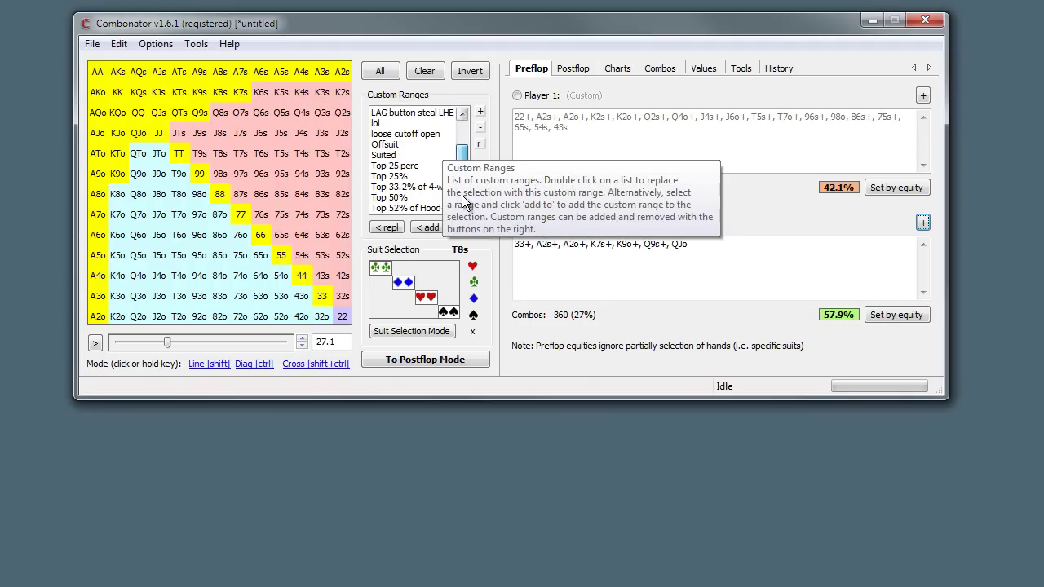
left_click(416, 156)
scroll(417, 159, "up", 2)
left_click(434, 76)
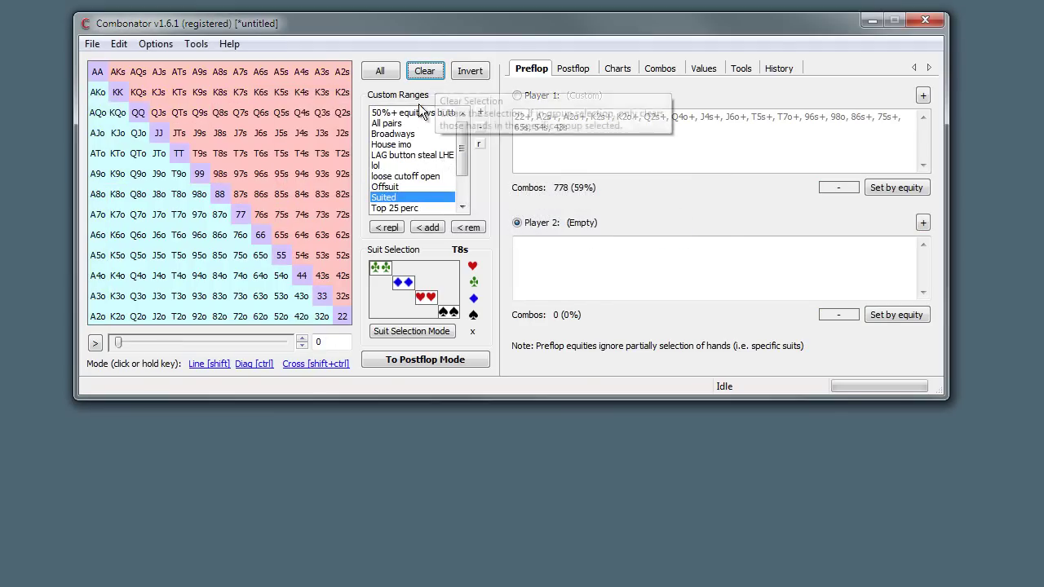
left_click(416, 112)
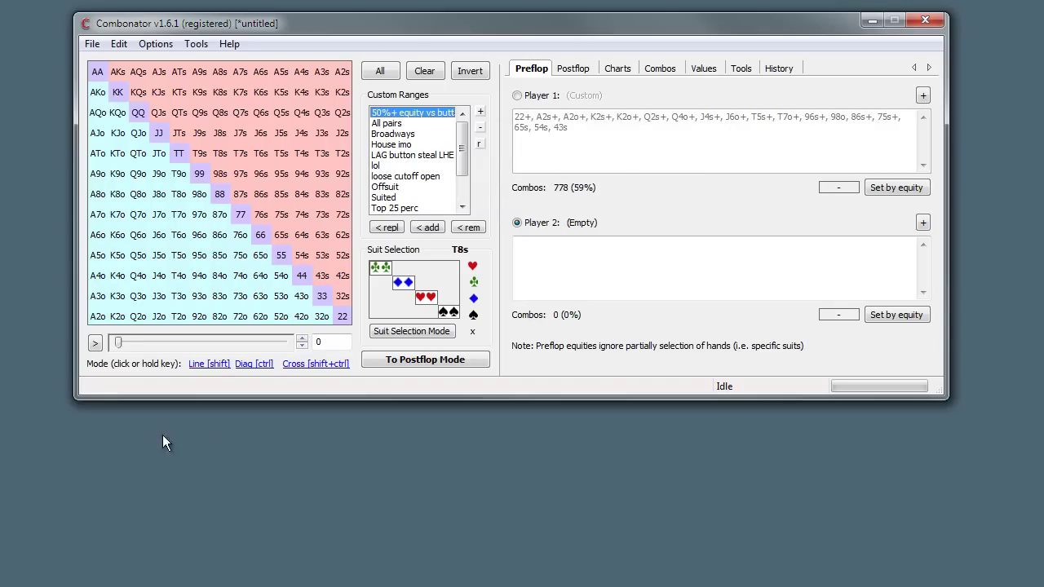
left_click_drag(119, 344, 222, 343)
left_click(418, 363)
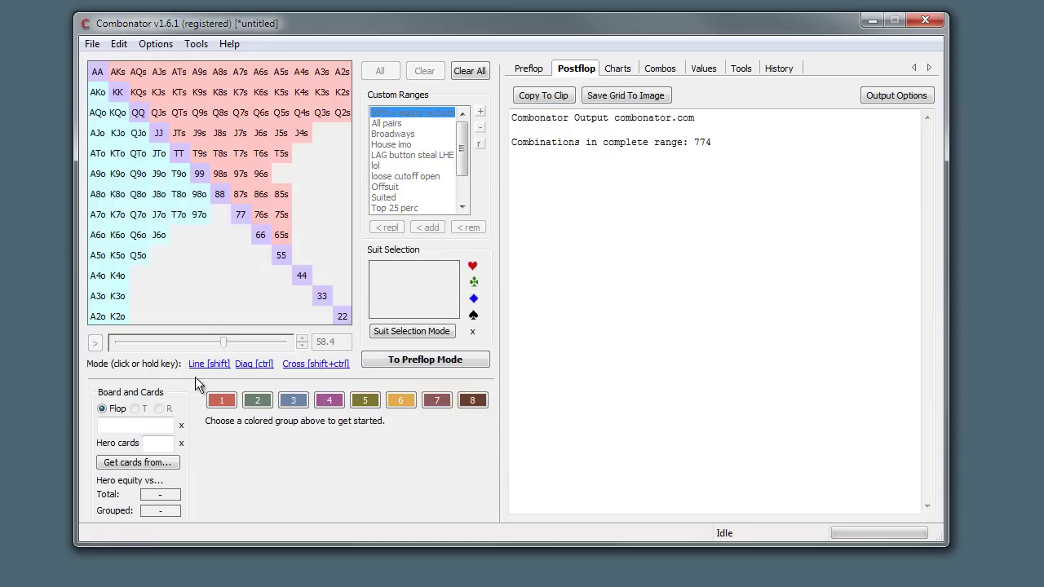
Import the board and hero cards from the latest PokerTracker 4 hand, 54o on 77Ktt
left_click(132, 462)
mouse_move(170, 495)
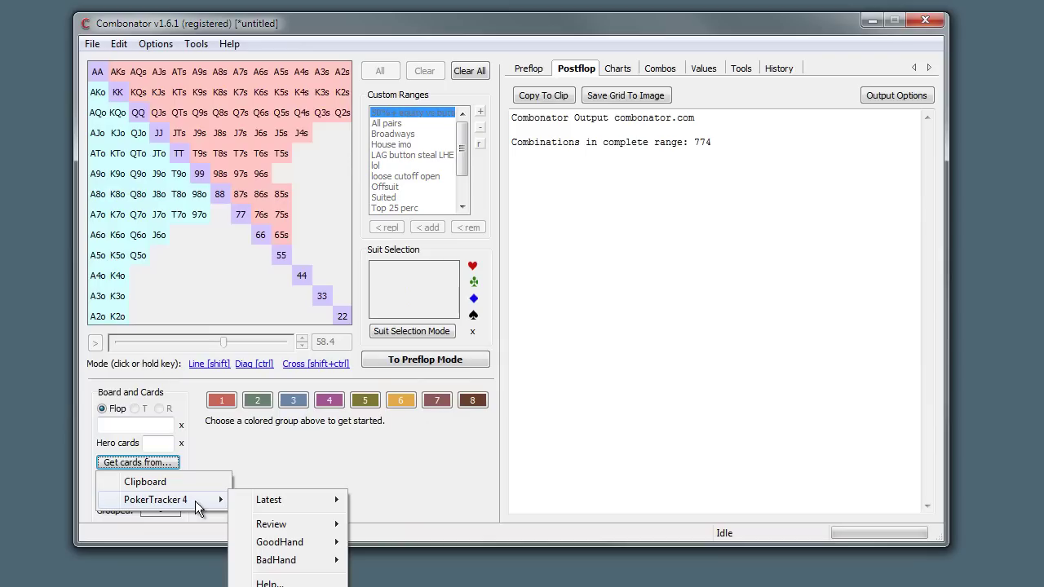
mouse_move(268, 496)
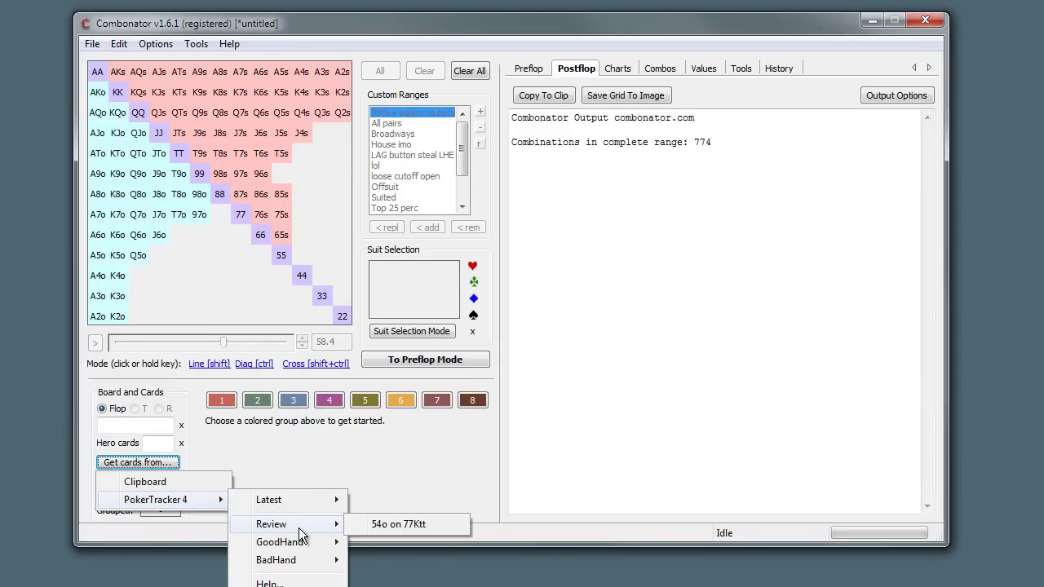
mouse_move(310, 527)
mouse_move(316, 496)
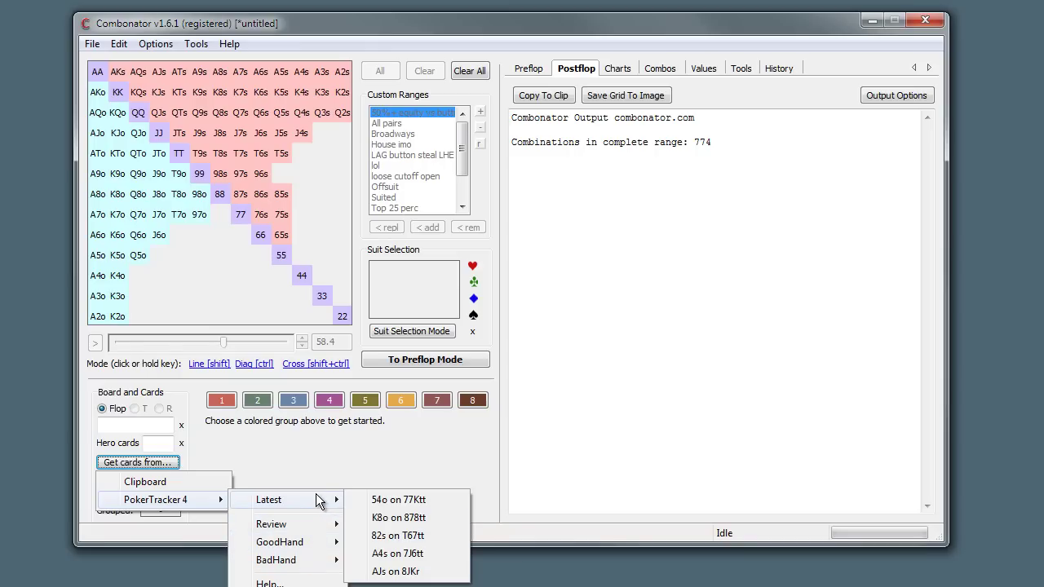
left_click(400, 500)
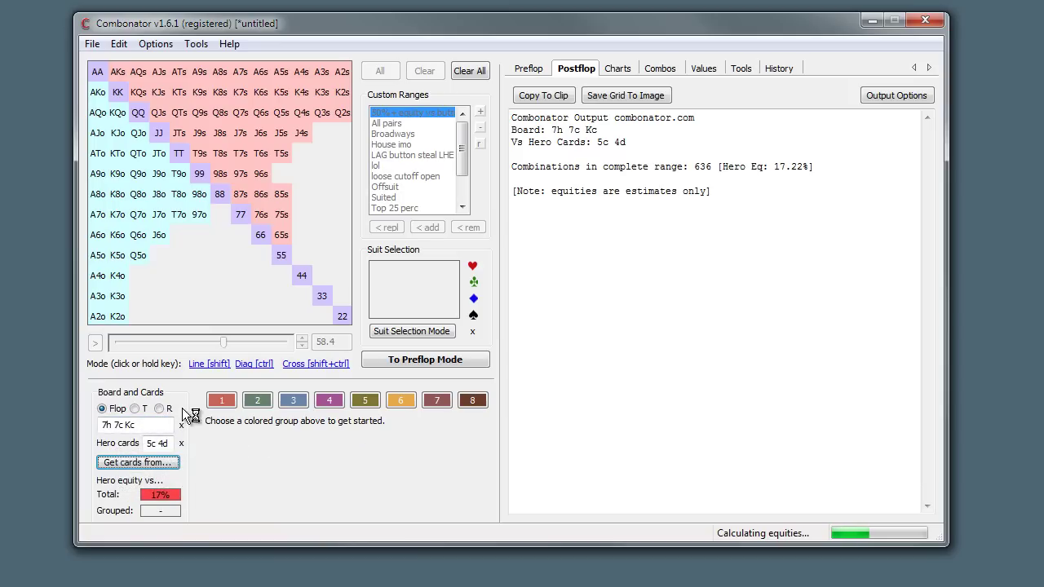
Switch the board between turn, river and flop to compare the hero's equity on each street
left_click(141, 410)
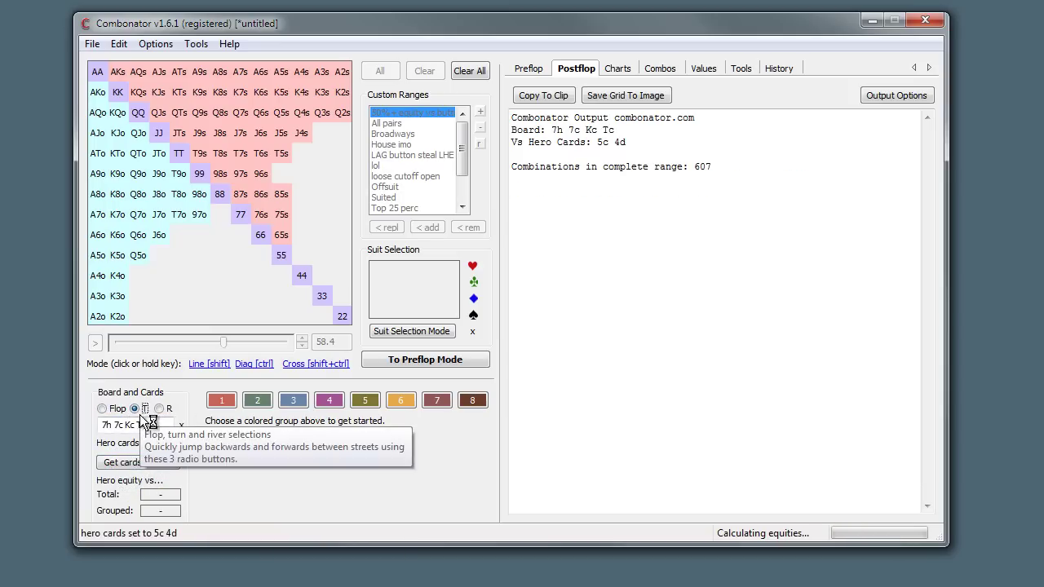
left_click(159, 408)
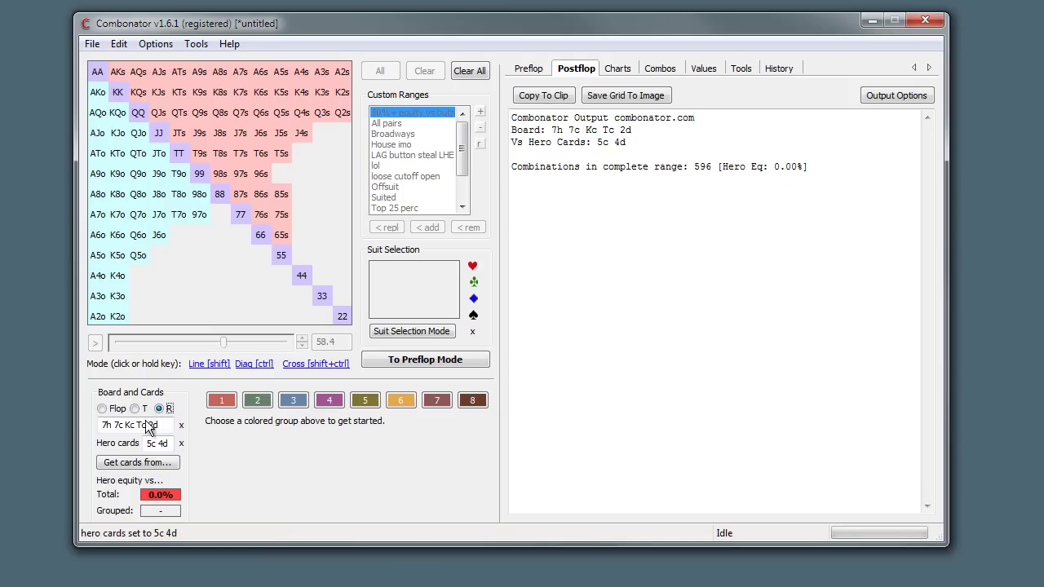
left_click(114, 408)
left_click(135, 408)
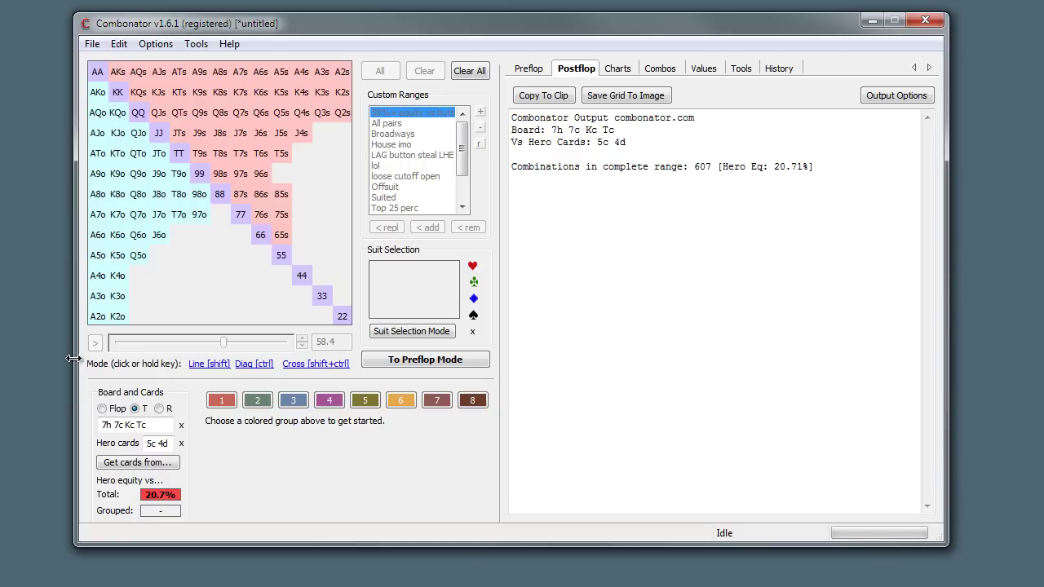
Return the board to the flop and change the hero cards to 5c 3d
left_click(115, 408)
key("BackSpace")
type("3")
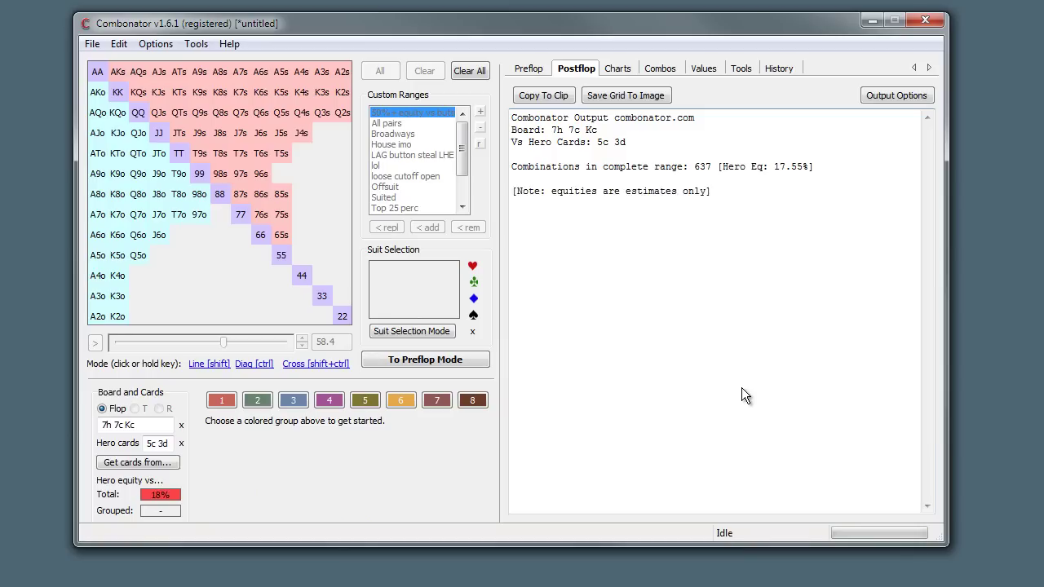
Choose colored group 1 for grouping the postflop hands
left_click(221, 401)
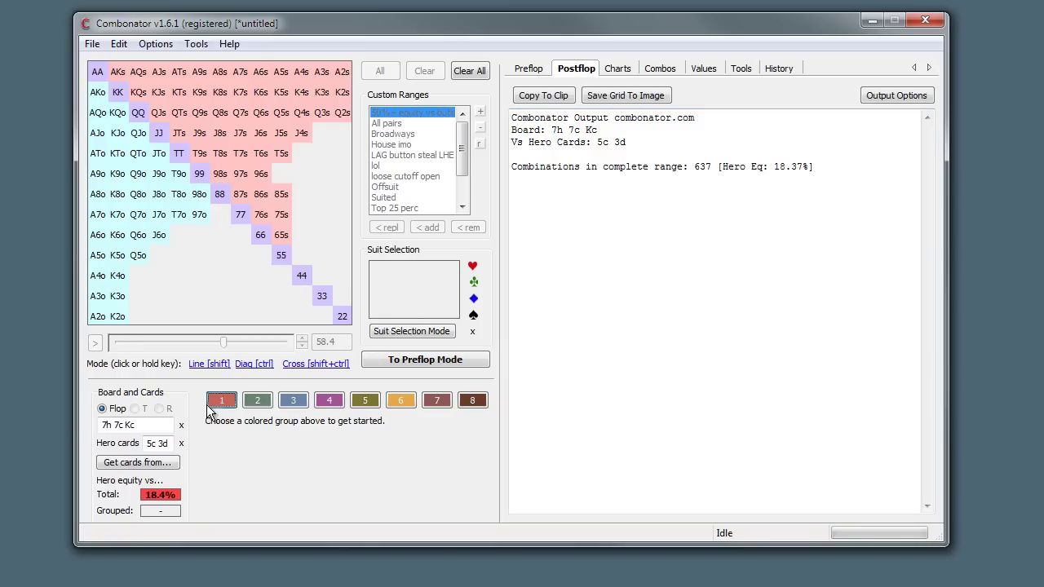